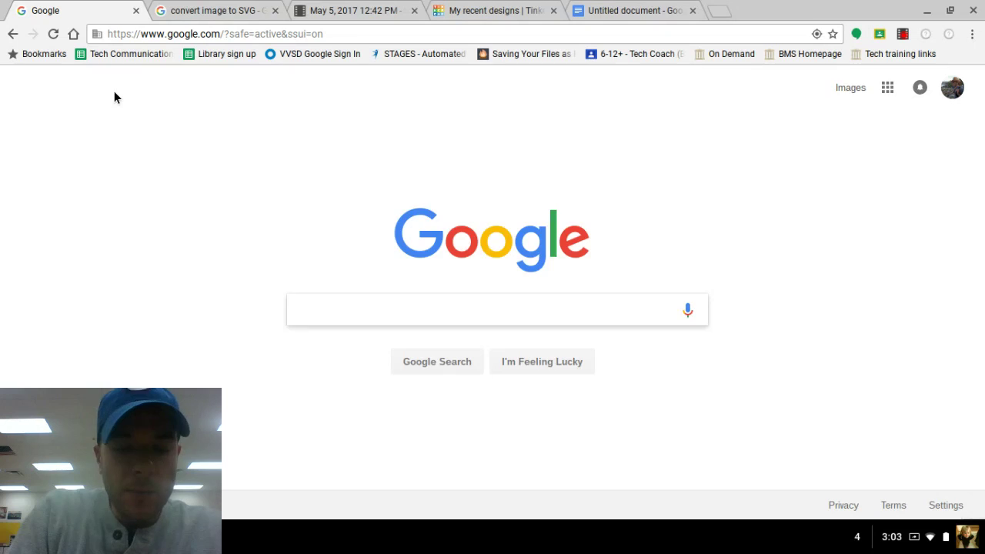
- Search Google for 'cartoon stencil' and show only image results
type("cartoon stencil")
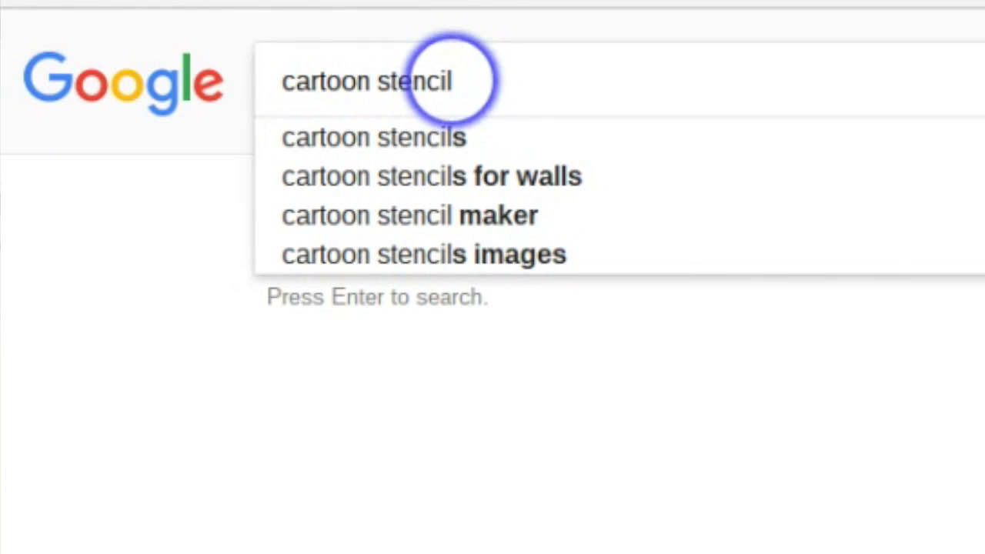
key("Return")
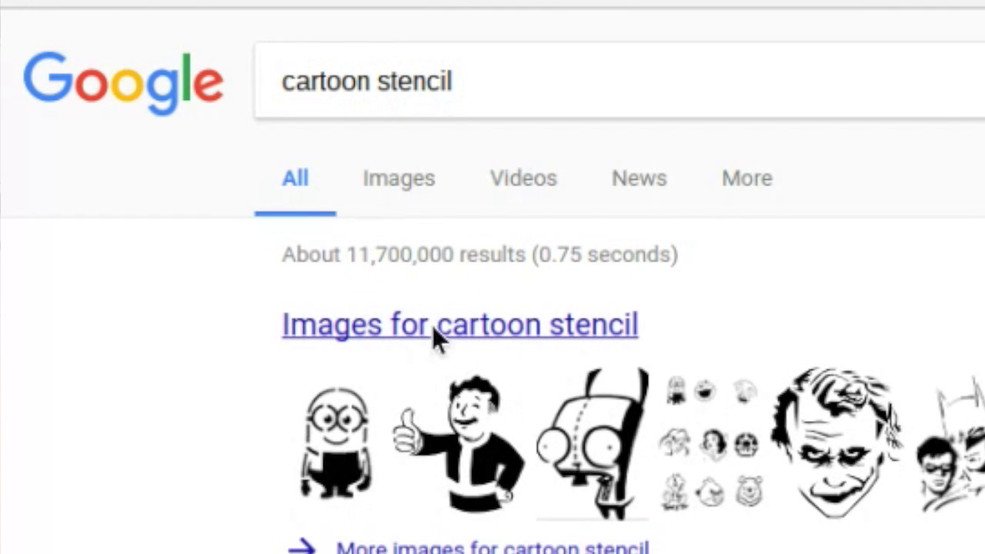
left_click(432, 325)
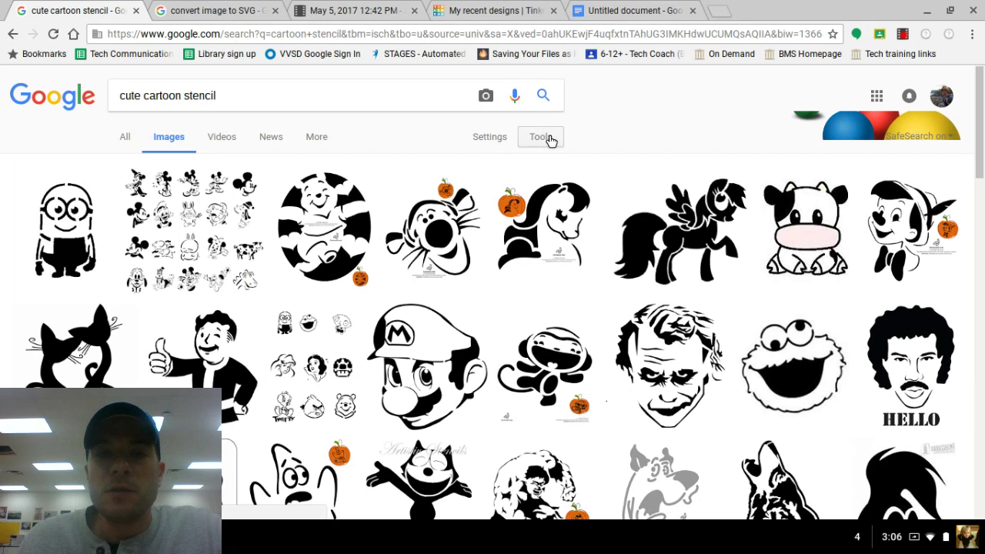
- Filter the image results by usage rights to Labeled for reuse
left_click(885, 169)
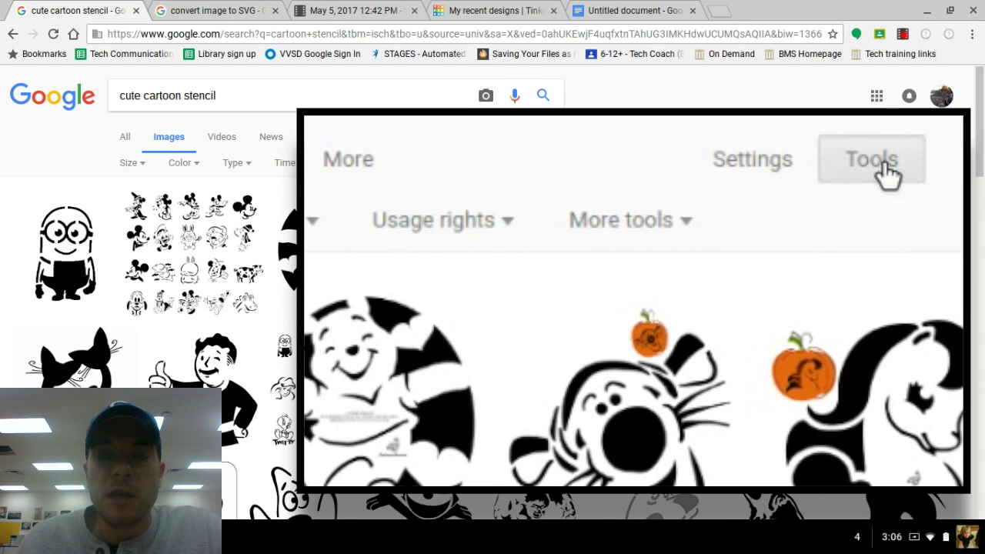
left_click(488, 220)
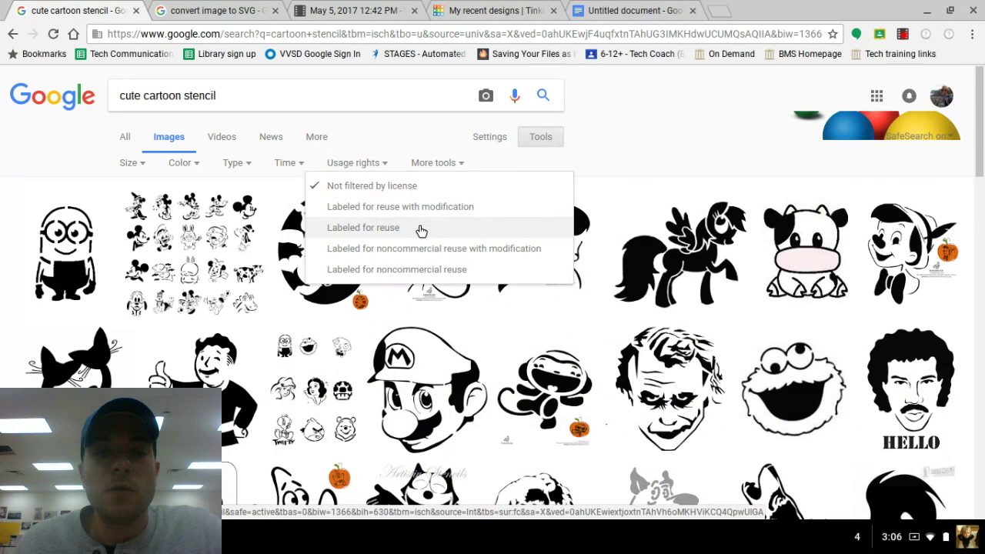
left_click(421, 228)
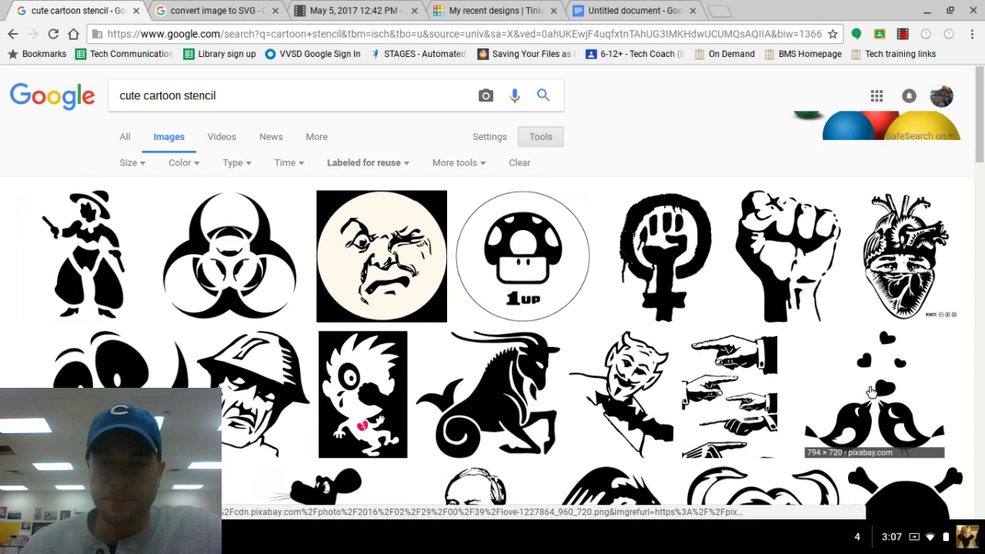
- Open the love-birds-with-hearts image full size and save it as 'cute stencil'
left_click(872, 393)
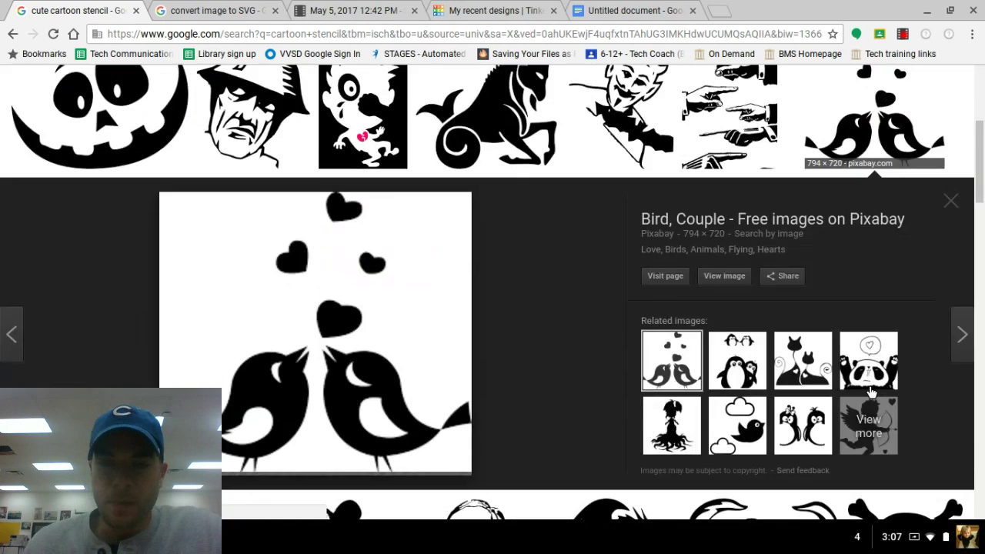
left_click(720, 279)
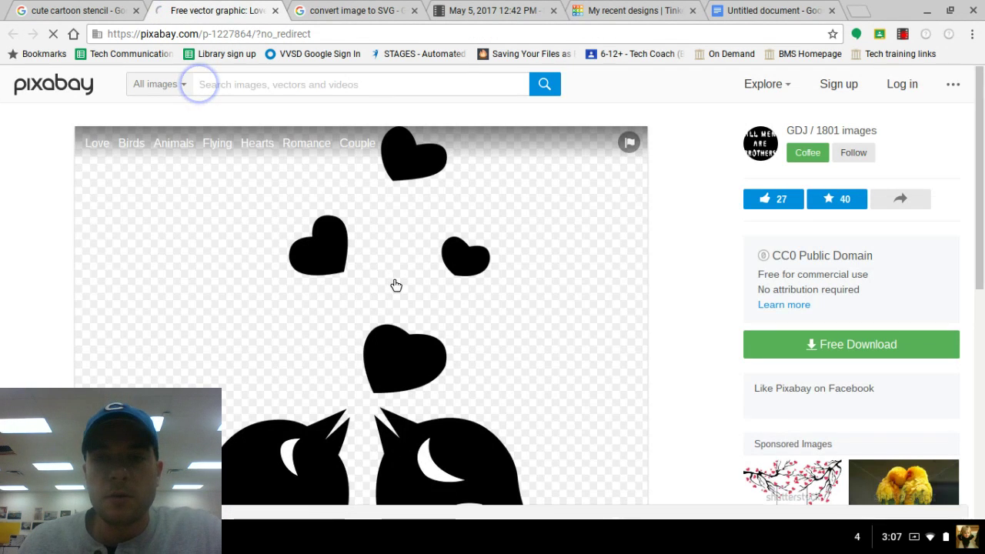
right_click(394, 281)
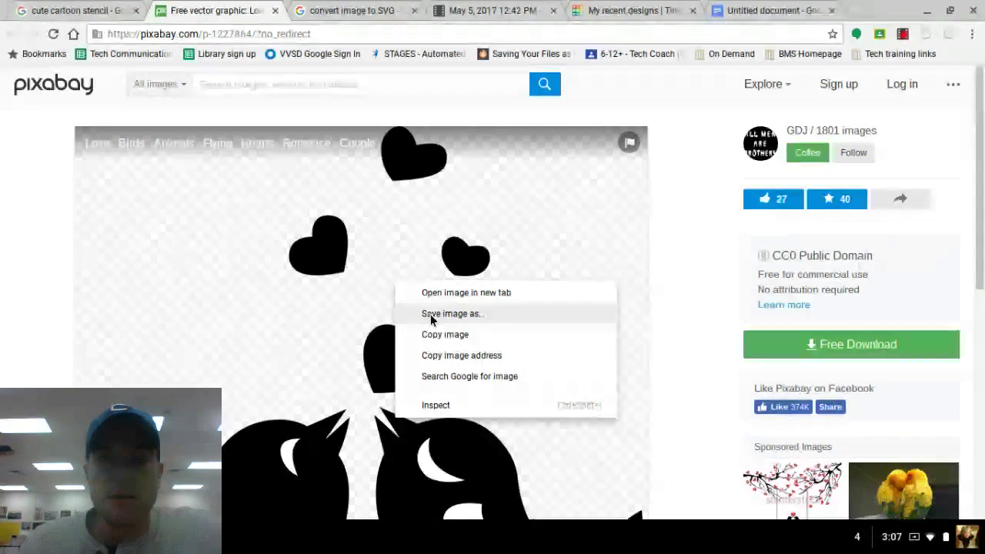
left_click(523, 262)
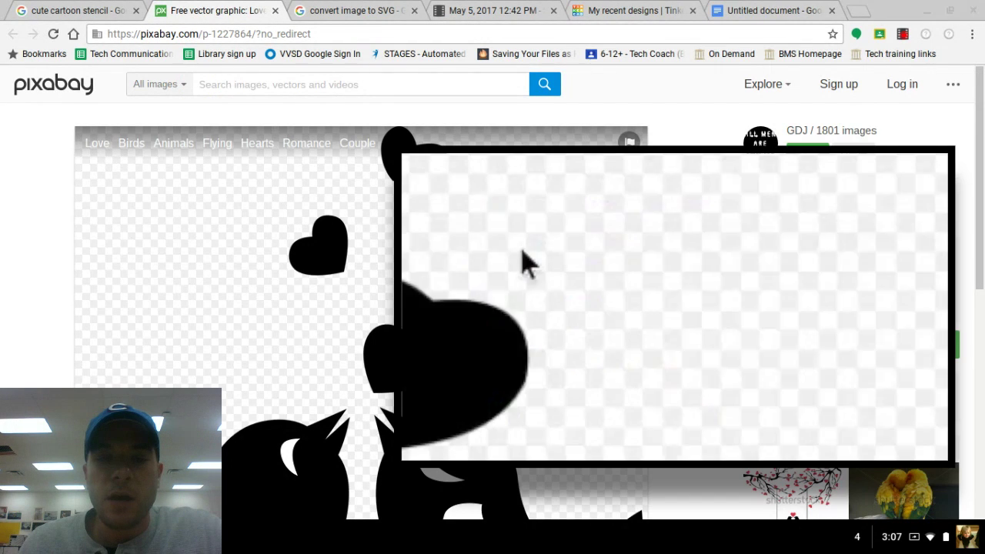
key("BackSpace")
key("BackSpace")
key("BackSpace")
key("BackSpace")
key("BackSpace")
key("BackSpace")
key("BackSpace")
key("BackSpace")
key("BackSpace")
key("BackSpace")
key("BackSpace")
key("BackSpace")
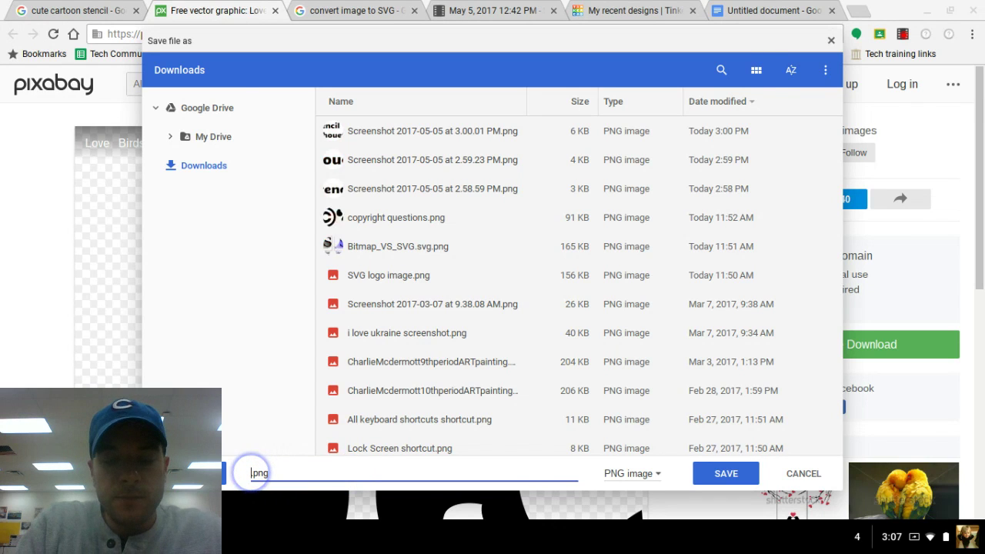
type("cute ste")
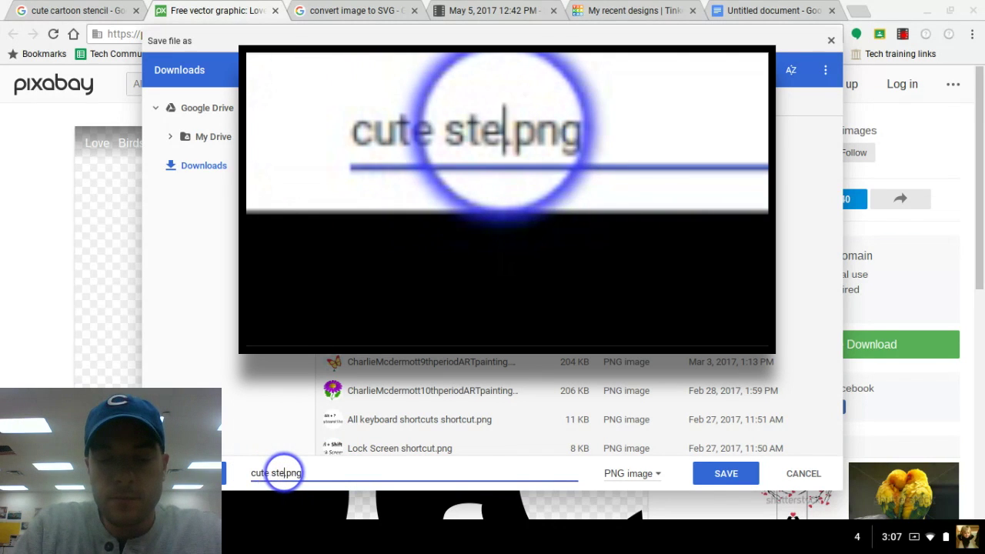
type("ncil")
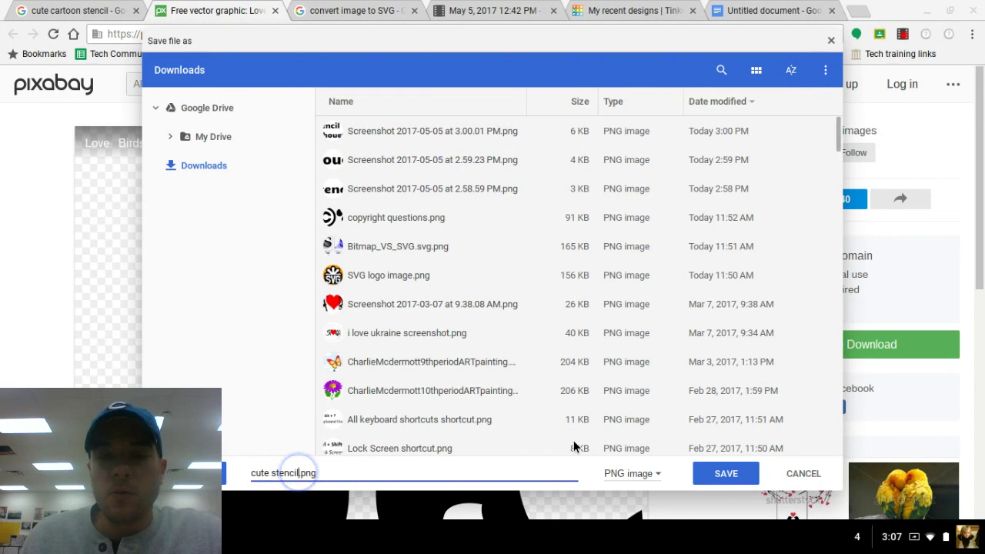
left_click(726, 474)
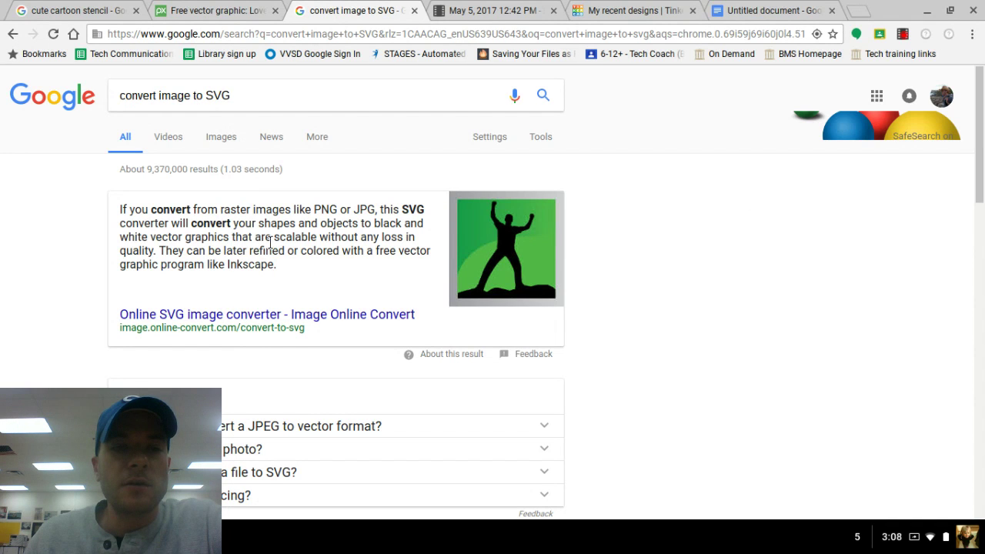
- Scroll down the Online-Convert SVG converter page to the image upload form
scroll(260, 264, "down", 5)
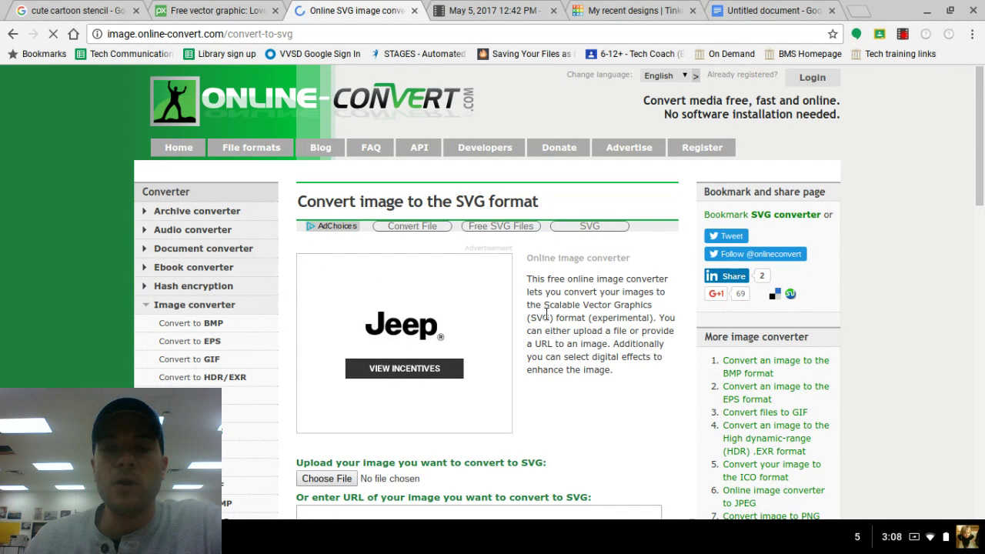
scroll(929, 254, "down", 5)
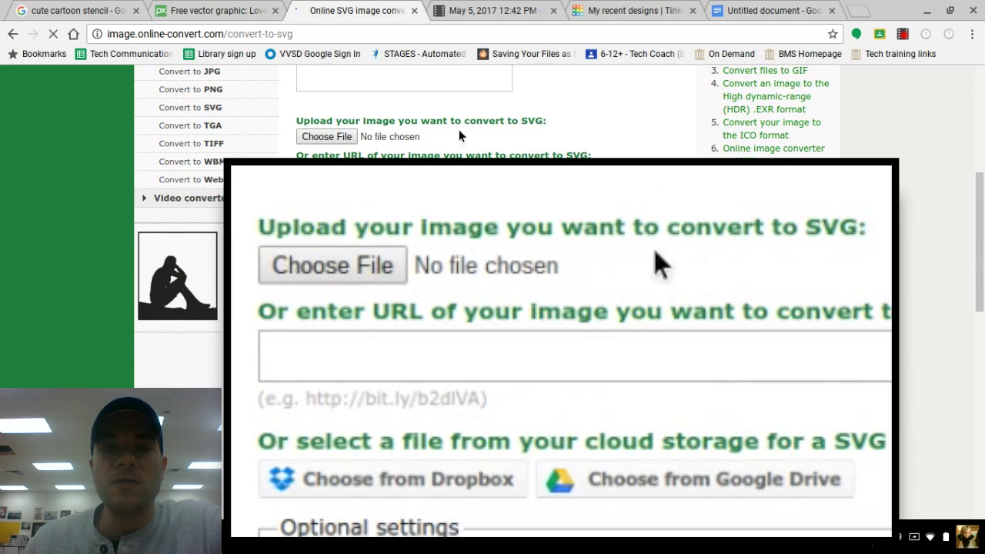
- Upload cute stencil.png to Online-Convert and convert it to SVG
left_click(315, 137)
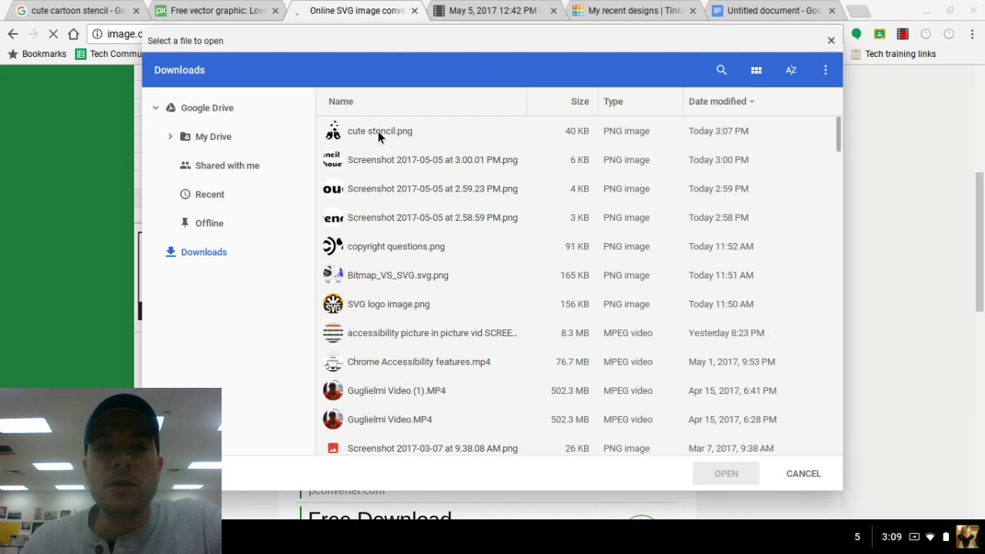
double_click(378, 131)
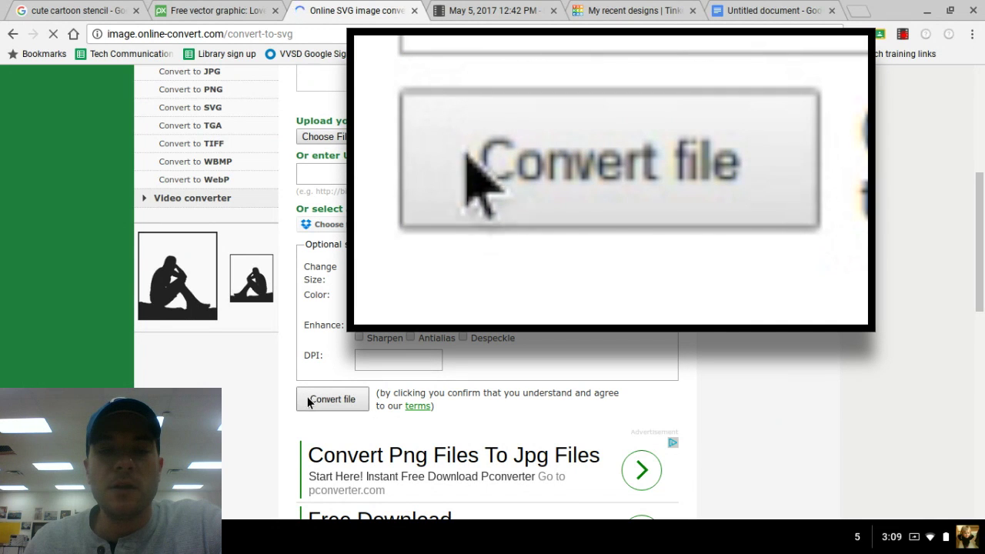
left_click(337, 400)
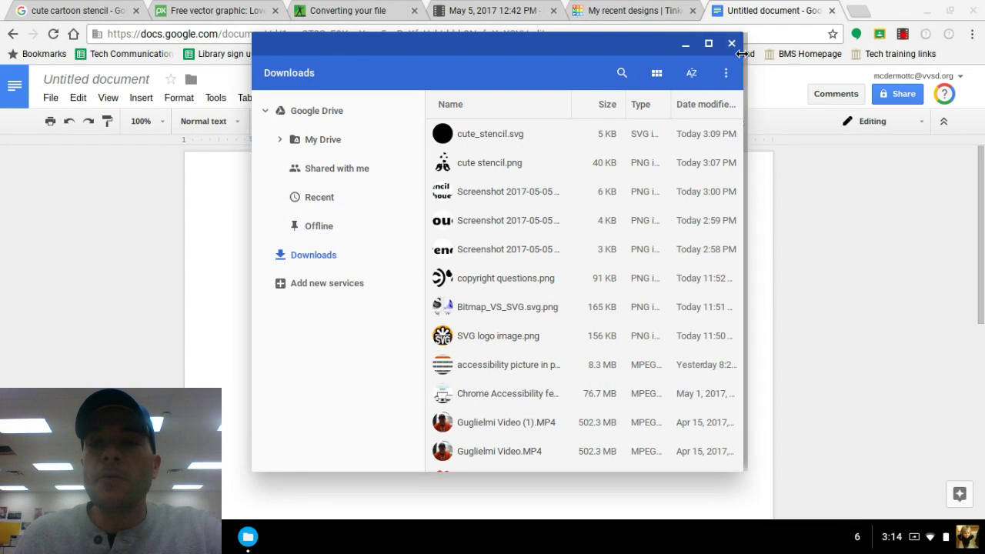
- Switch to the Tinkercad My recent designs tab
left_click(649, 14)
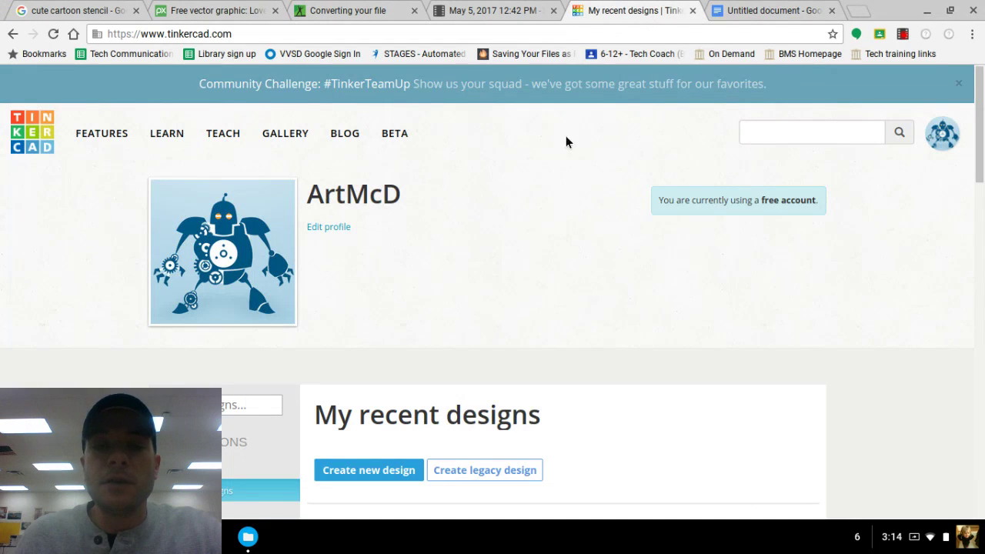
- Create a new Tinkercad design and bring up its Import Shapes dialog
scroll(535, 295, "down", 1)
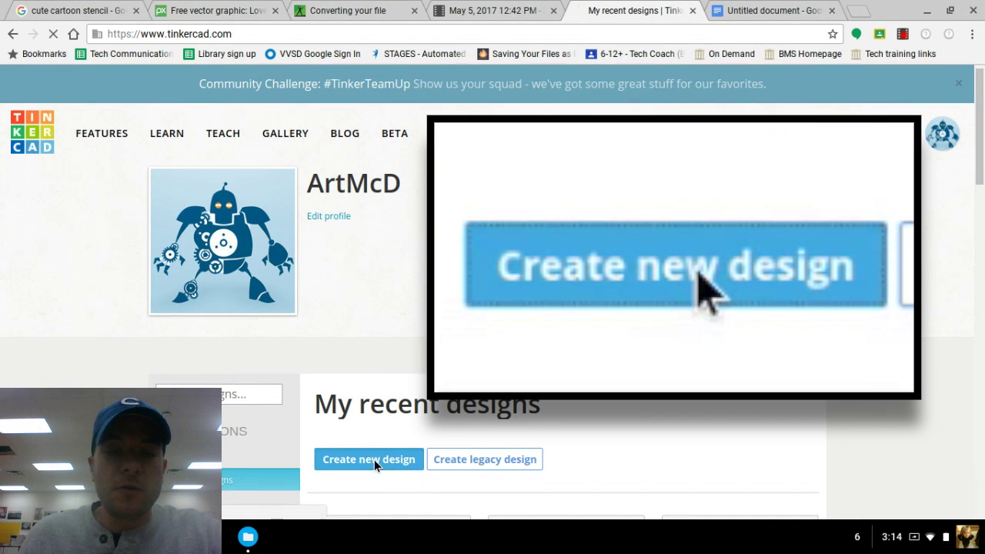
left_click(372, 460)
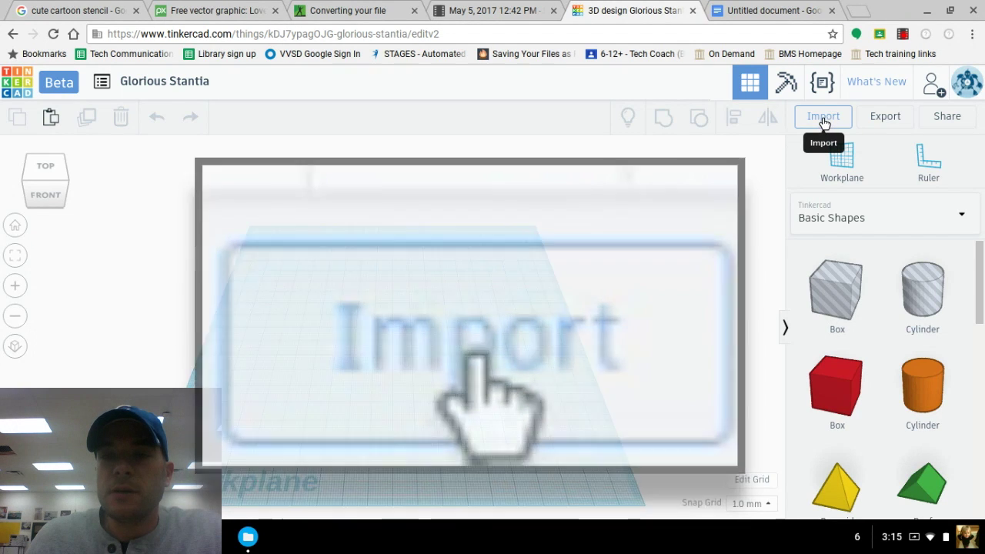
left_click(824, 121)
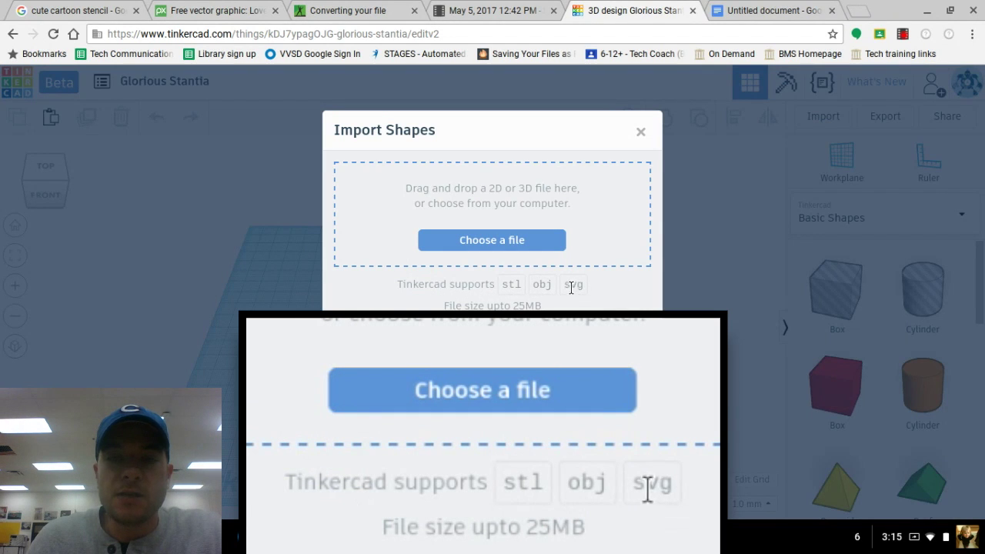
- Choose cute_stencil.svg from Downloads as the file to import
left_click(501, 245)
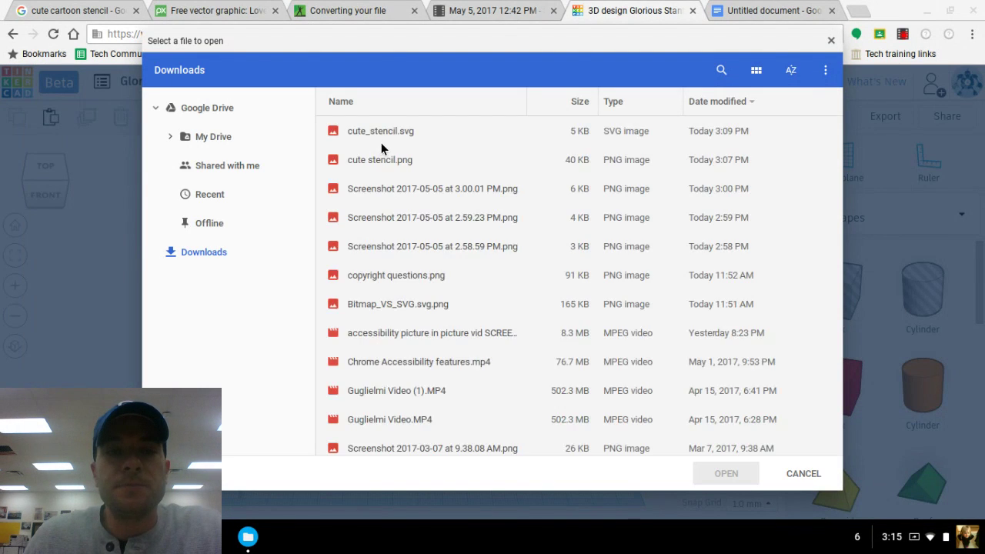
left_click(388, 131)
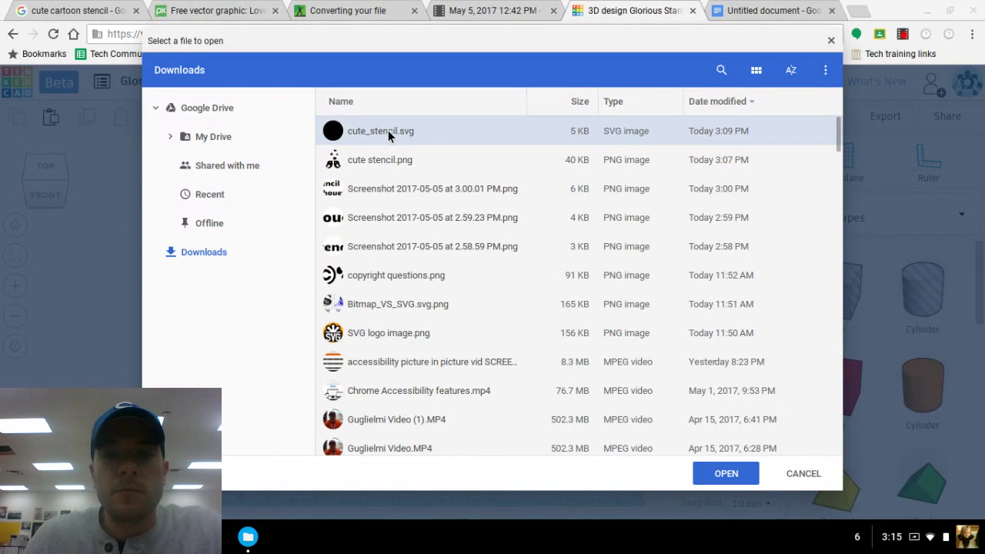
left_click(724, 478)
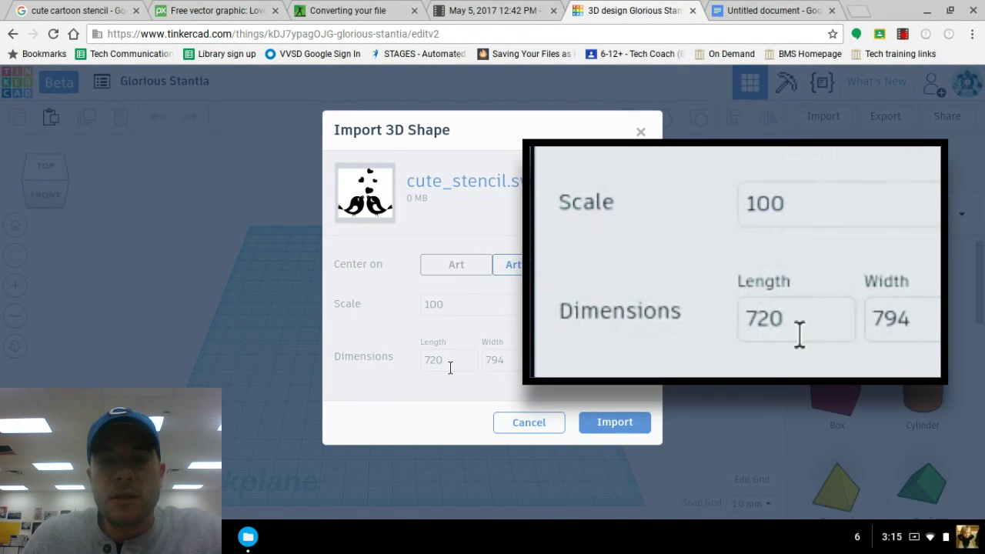
- Import the SVG into the design at the default scale of 100
left_click(449, 304)
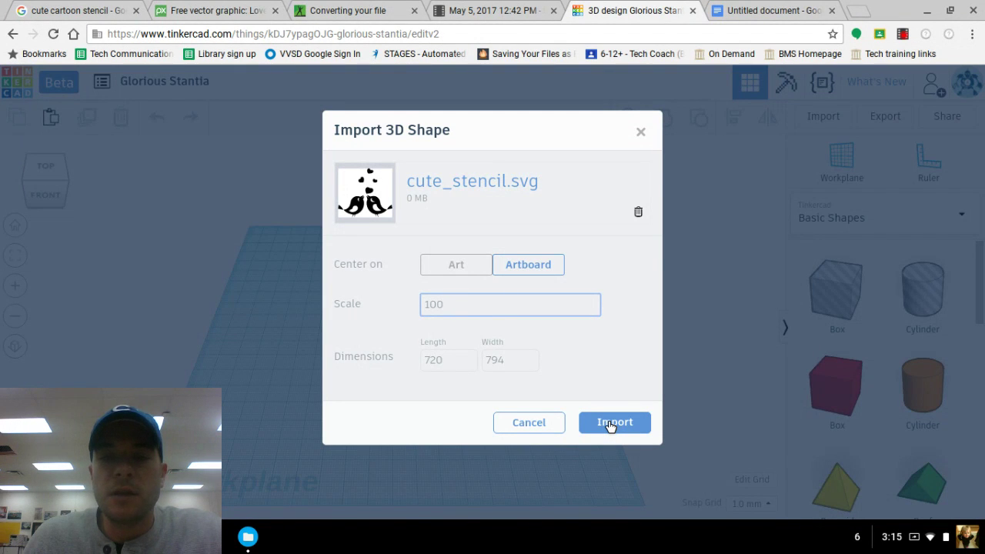
left_click(611, 423)
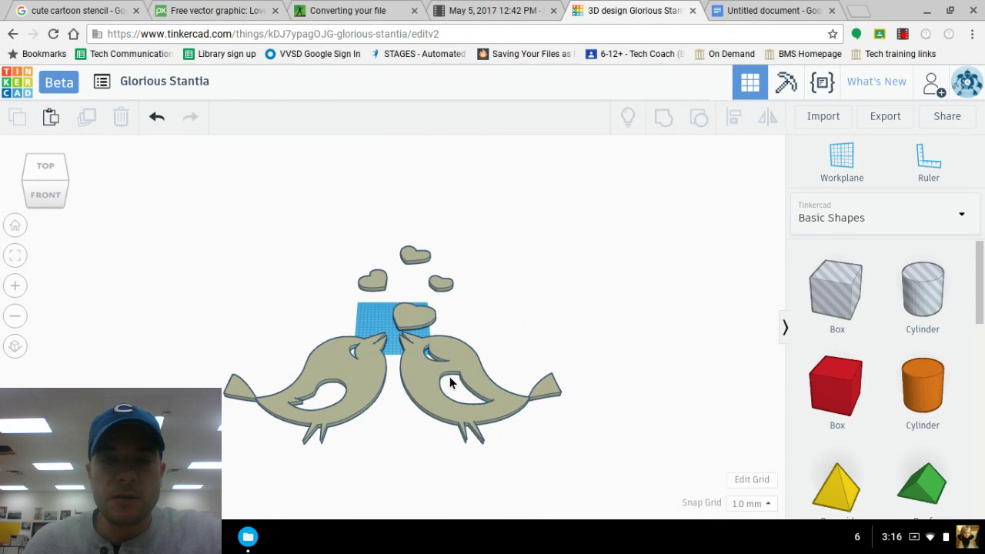
- Shrink the imported bird-and-hearts design to about a third of its width
mouse_move(450, 383)
right_mouse_down()
mouse_move(376, 323)
mouse_move(450, 388)
right_mouse_up()
left_click(405, 310)
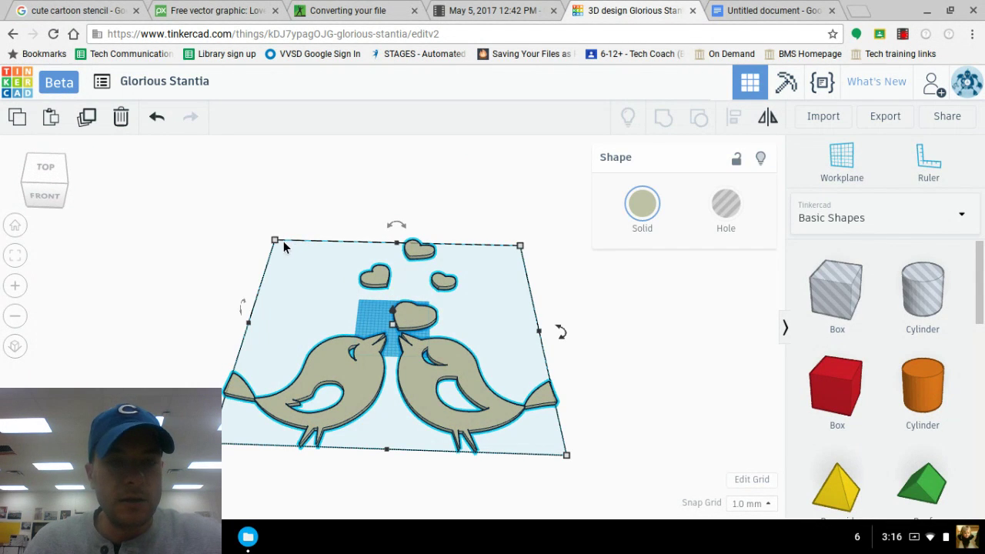
left_click_drag(275, 241, 389, 334)
scroll(396, 335, "up", 3)
scroll(397, 336, "up", 6)
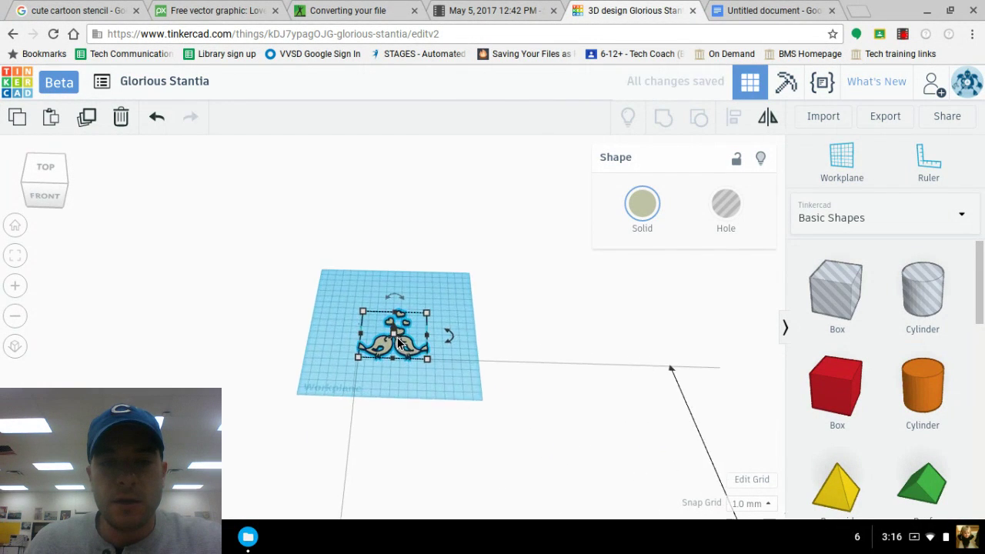
scroll(410, 387, "down", 2)
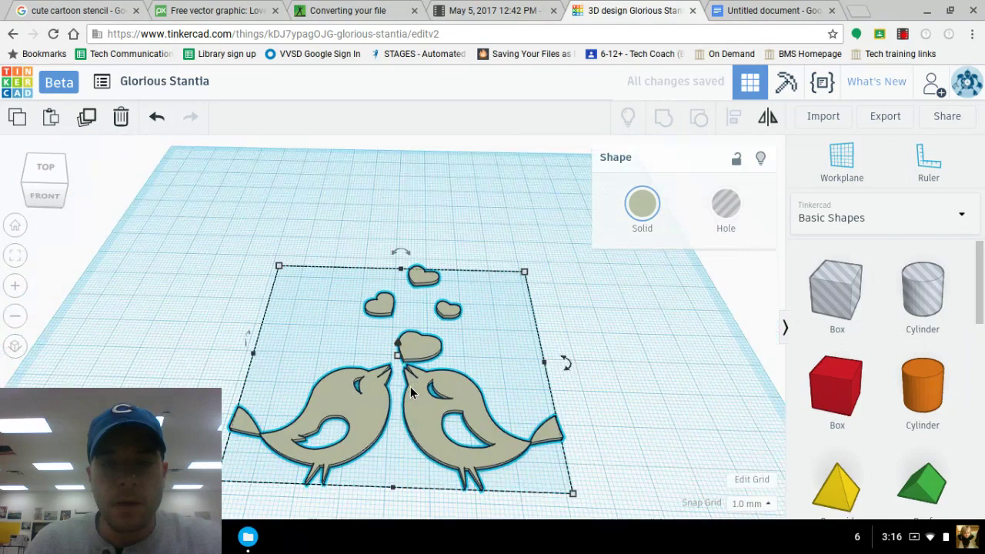
right_click_drag(410, 386, 493, 427)
- Place a box on the workplane and raise the birds and hearts into taller solids
scroll(508, 431, "up", 2)
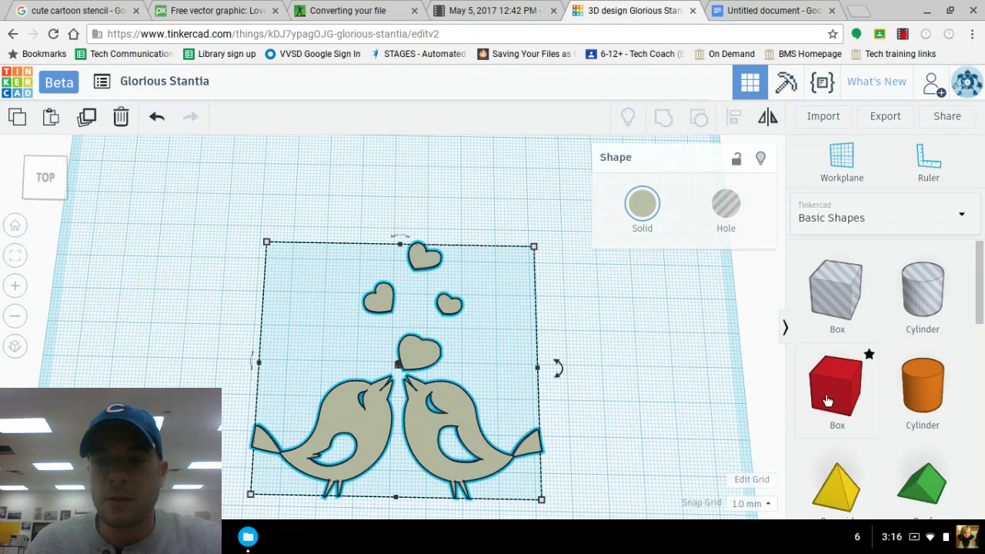
mouse_move(867, 354)
left_mouse_down()
mouse_move(426, 307)
mouse_move(306, 267)
mouse_move(293, 254)
mouse_move(284, 260)
left_mouse_up()
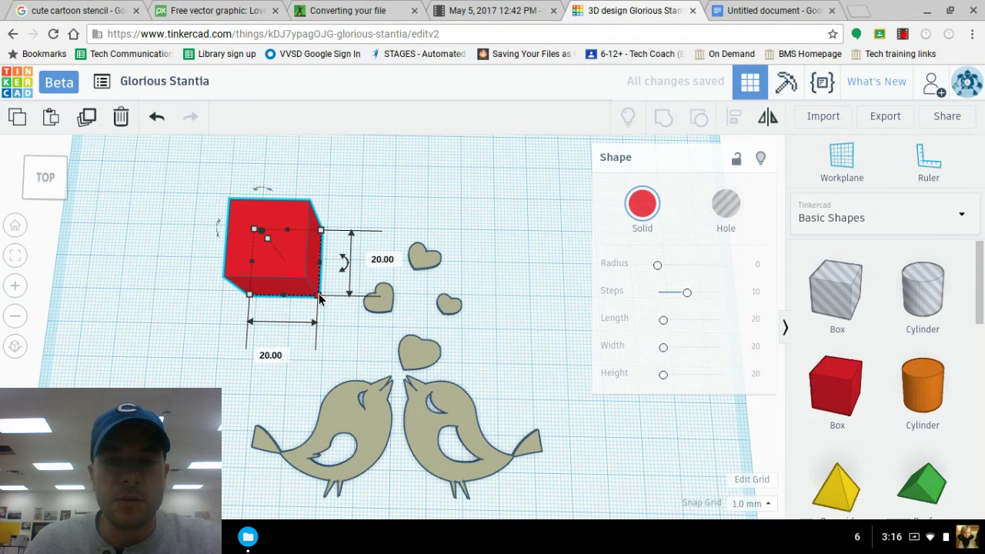
left_click(407, 353)
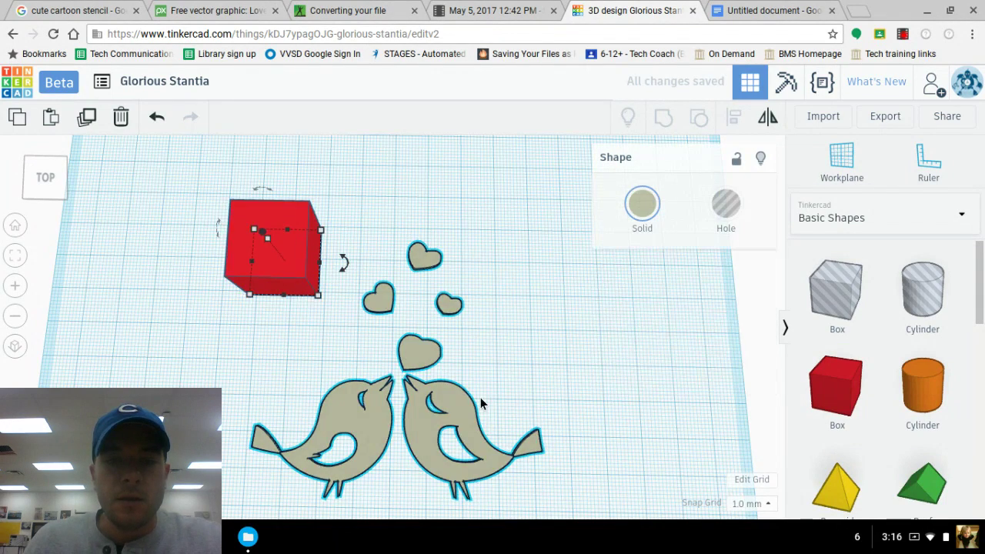
right_click_drag(407, 353, 293, 345)
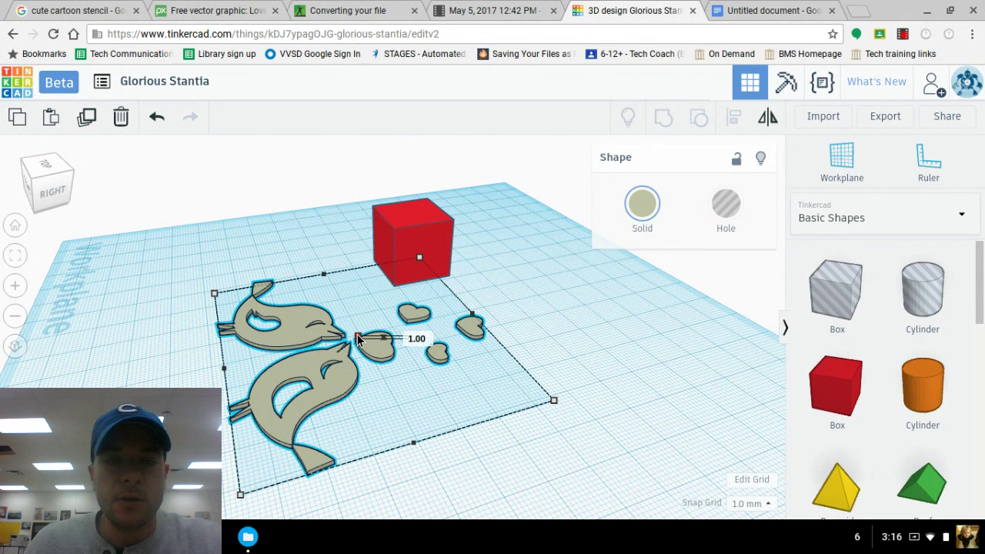
left_click_drag(358, 338, 360, 246)
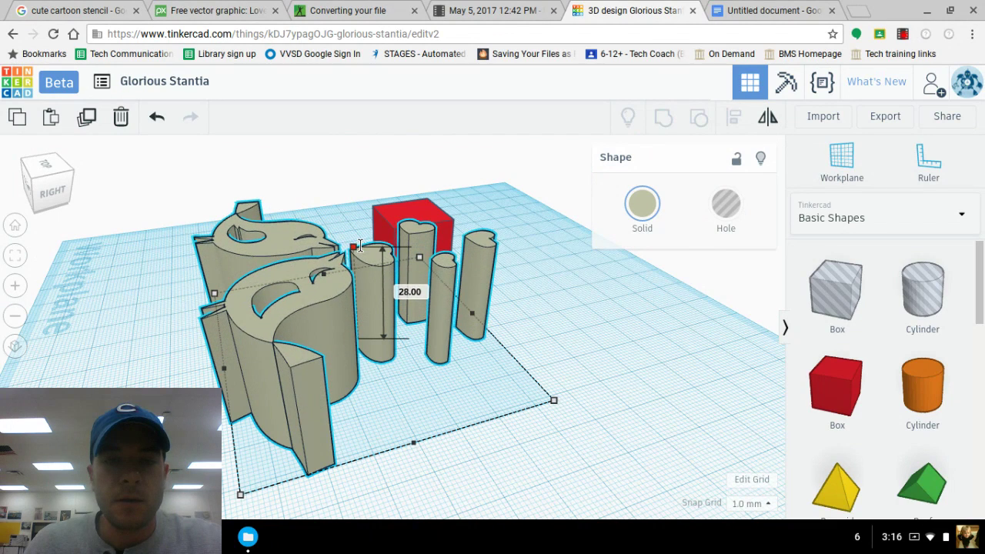
- Stretch the red box to about 89 × 81 so it covers the whole design
left_click(423, 205)
right_click_drag(202, 307, 347, 336)
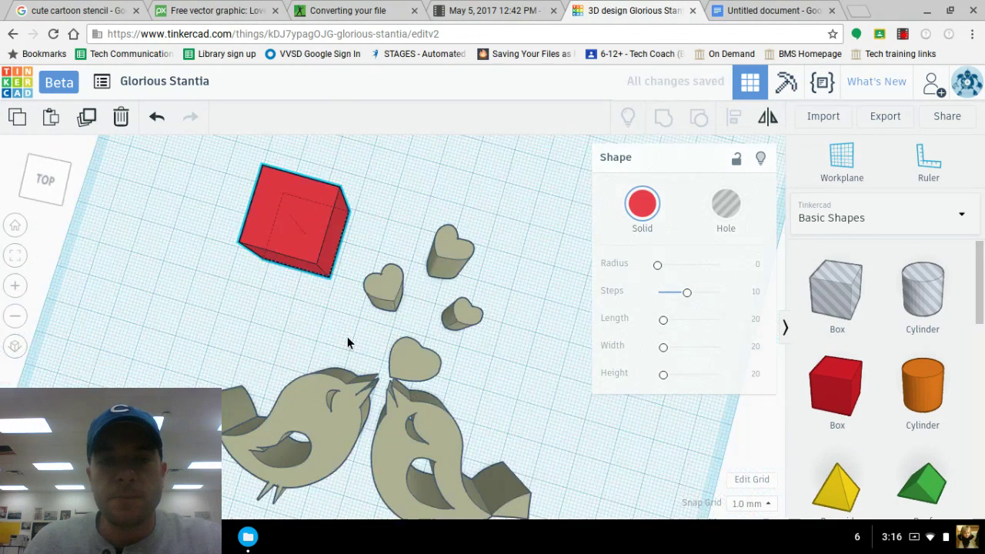
scroll(291, 268, "up", 3)
mouse_move(320, 298)
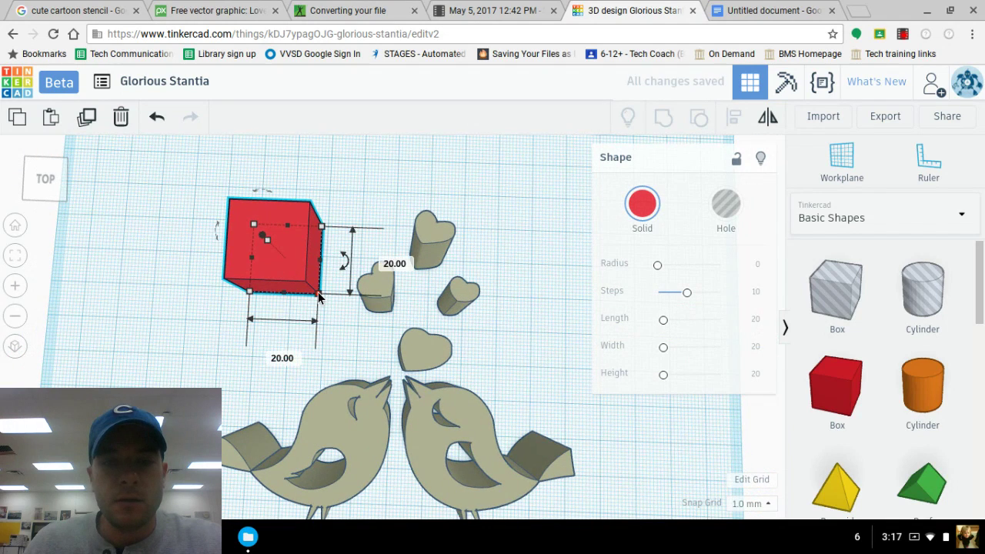
scroll(316, 304, "down", 3)
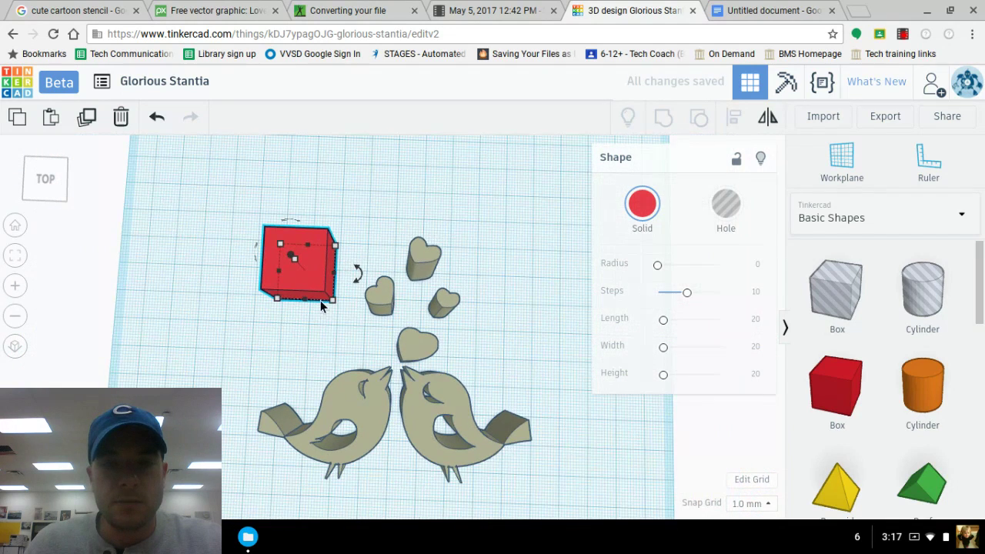
left_click_drag(332, 303, 522, 480)
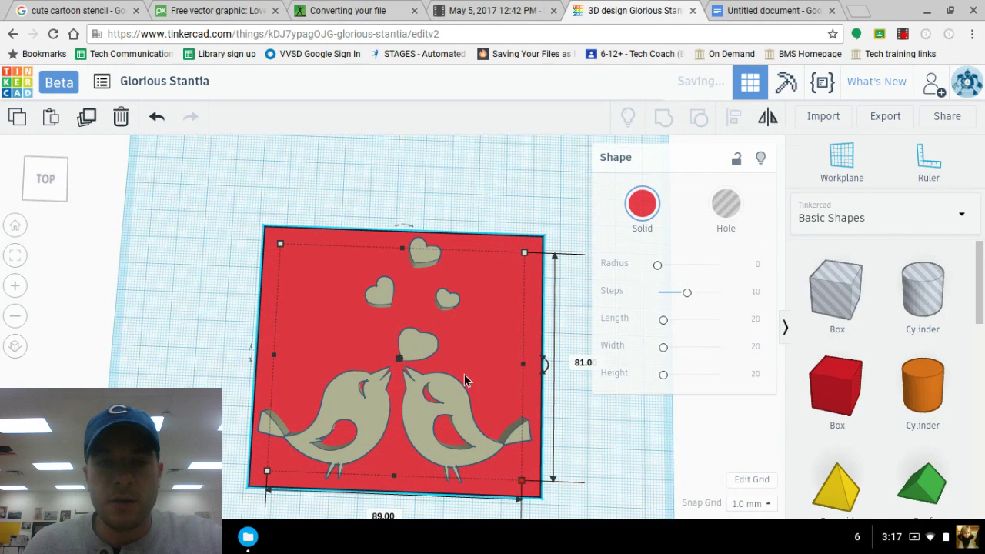
right_click_drag(465, 374, 308, 299)
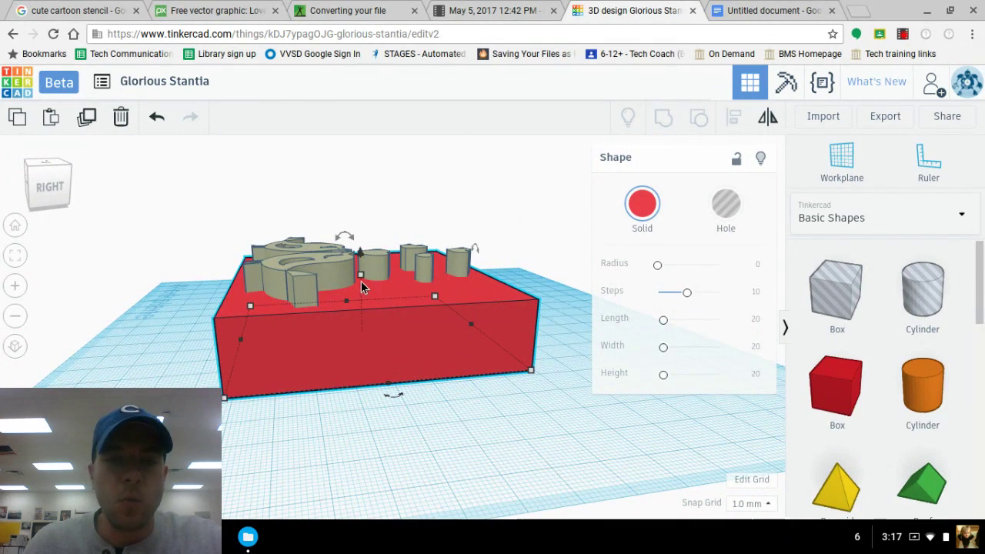
- Lower the red box's height from 20 to 2 mm, leaving a thin base plate
mouse_move(360, 280)
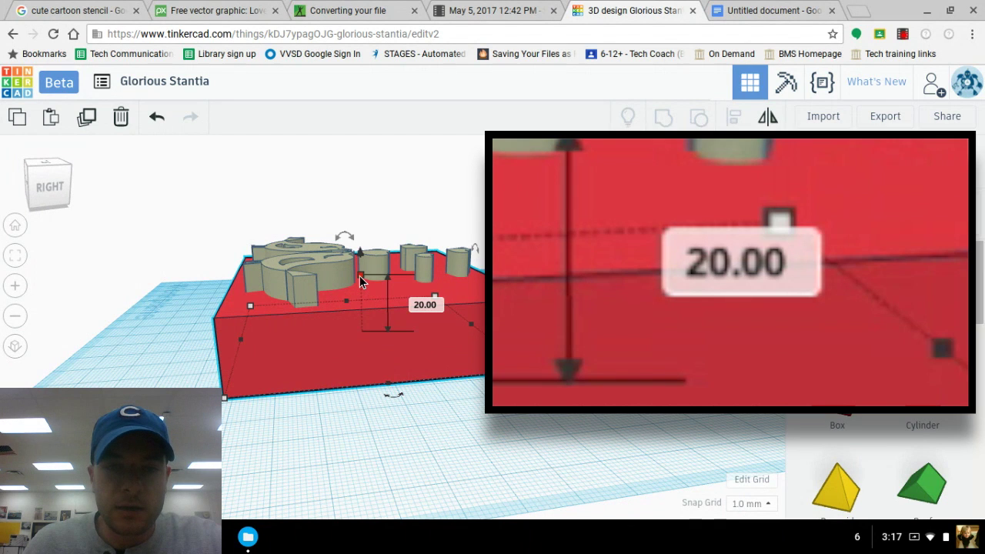
left_click_drag(361, 279, 358, 327)
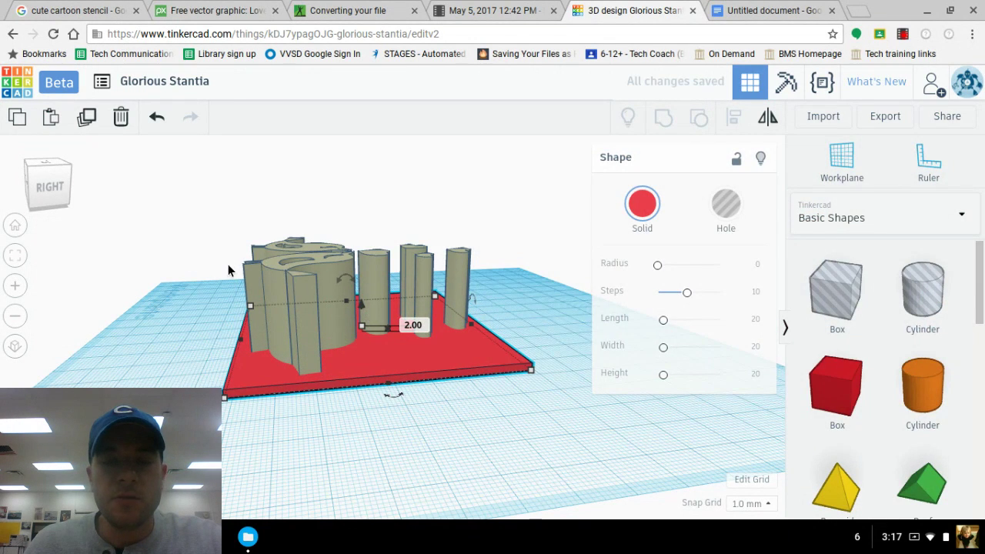
right_click_drag(227, 264, 410, 295)
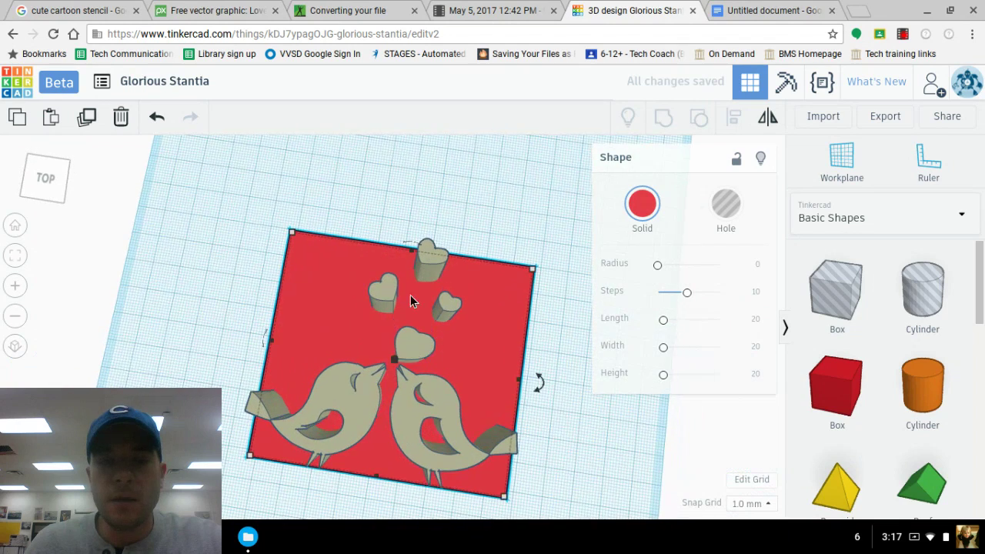
- Make the bird-and-hearts group a Hole, then group it with the red plate
left_click(413, 348)
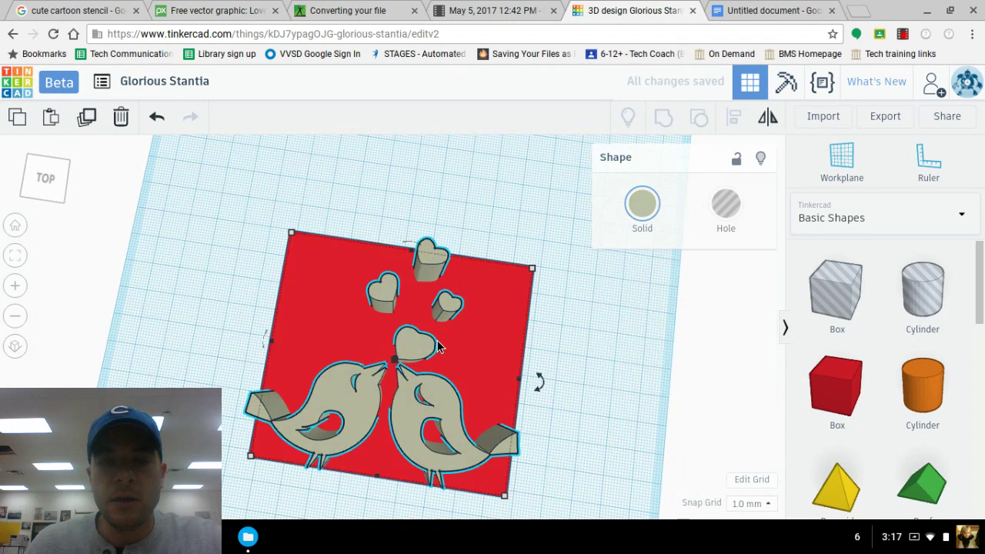
left_click(726, 206)
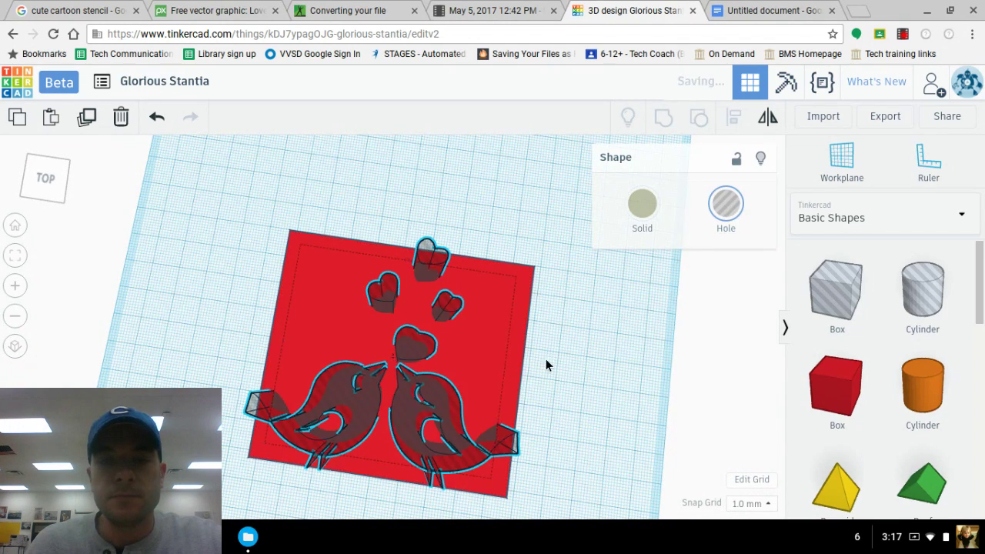
right_click_drag(545, 359, 350, 291)
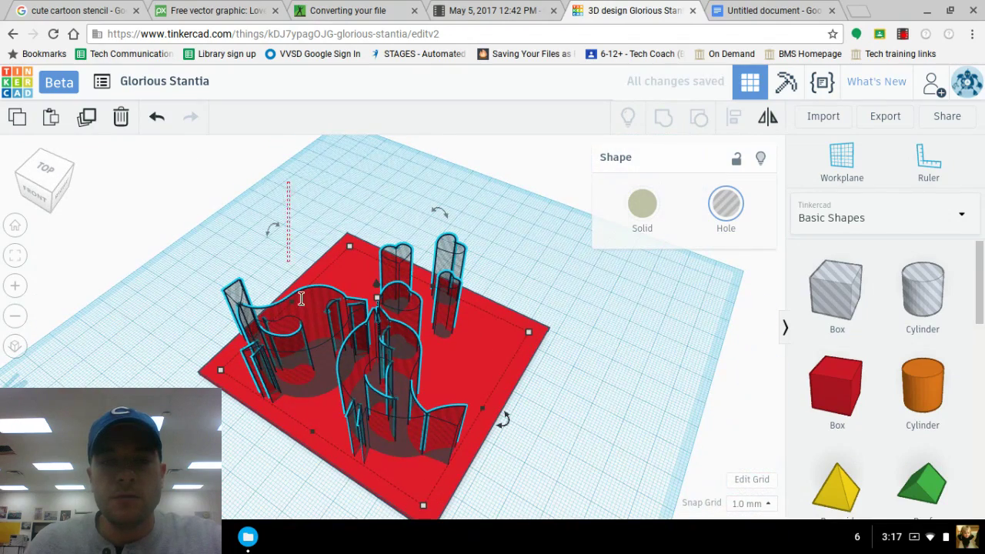
left_click_drag(611, 508, 614, 509)
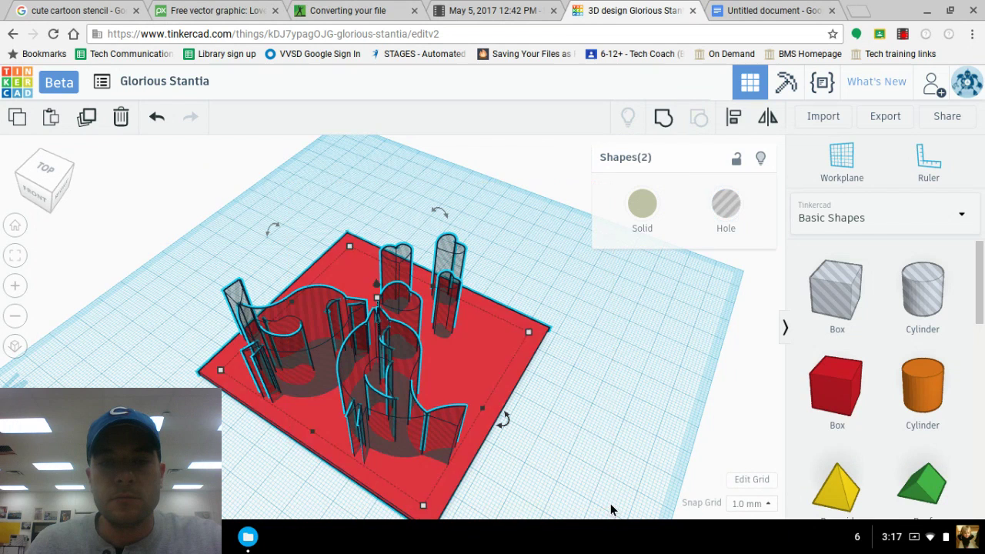
left_click(661, 117)
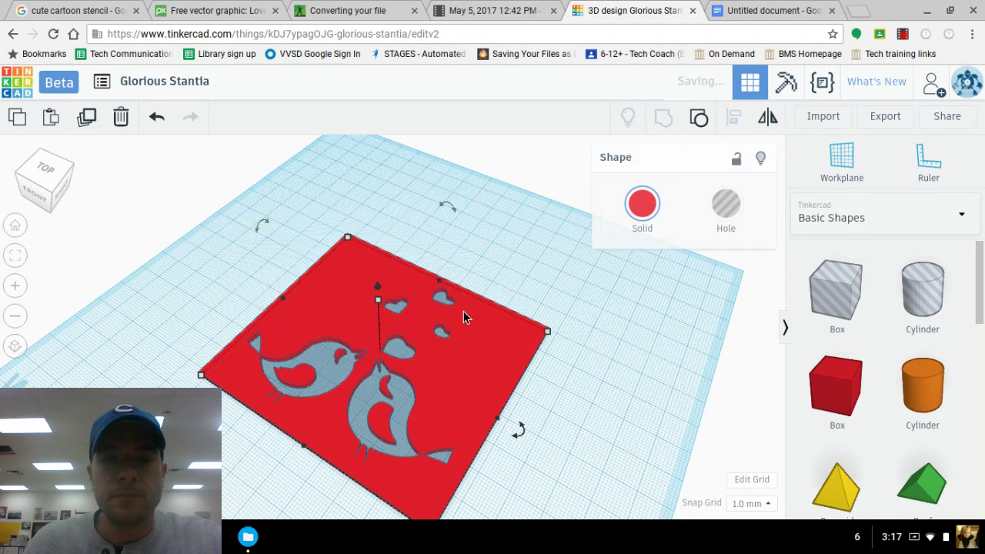